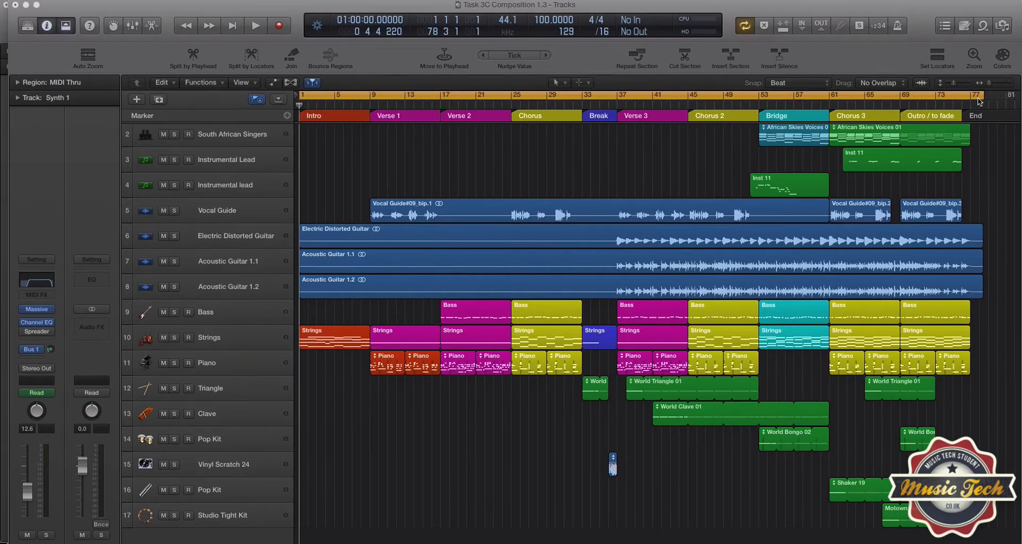
- Open the stereo output's bounce settings to review the PCM export options, and cancel without bouncing
left_click(101, 526)
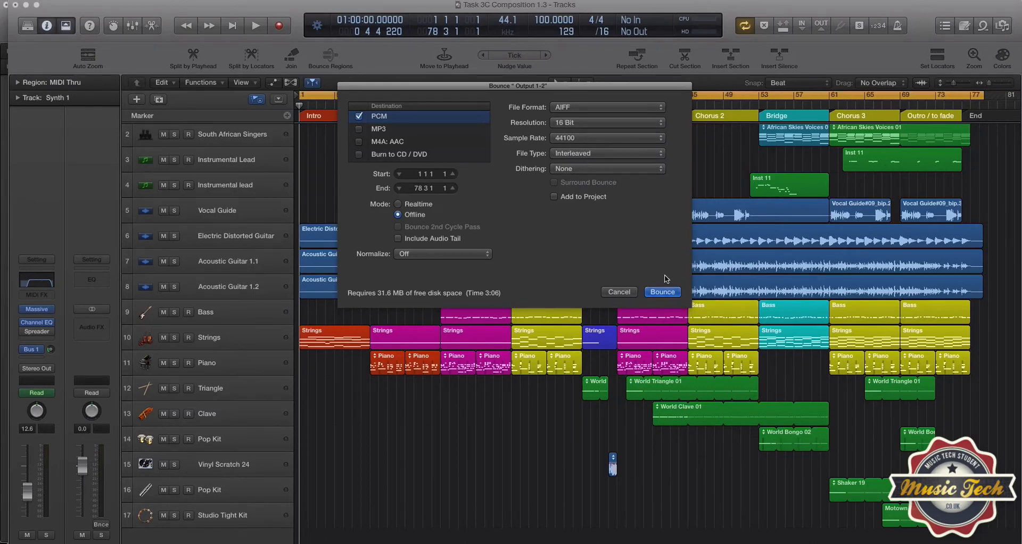
left_click(619, 291)
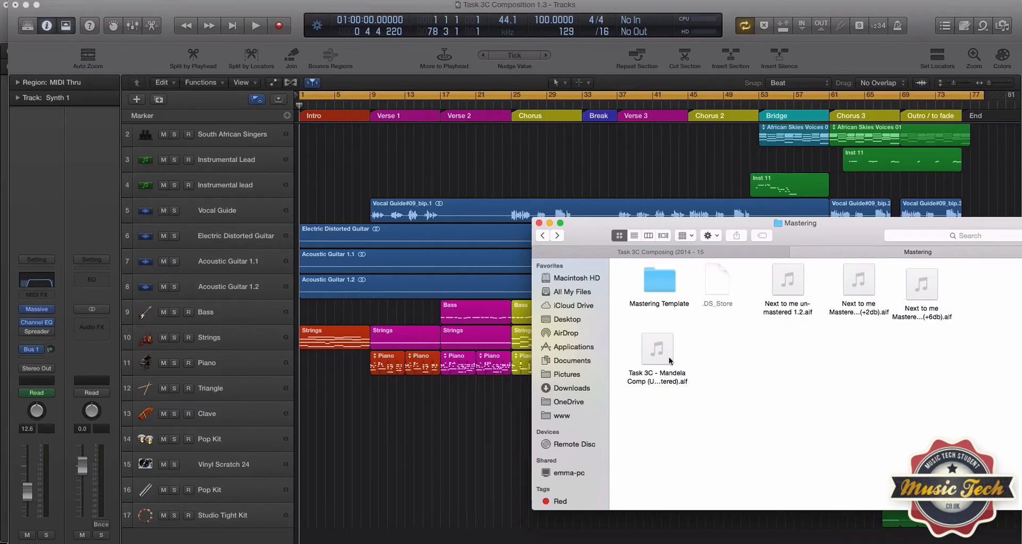
- In Finder, show the Mastering folder as a list, select the unmastered Task 3C file, and look inside the Mastering Template folder
key("super+2")
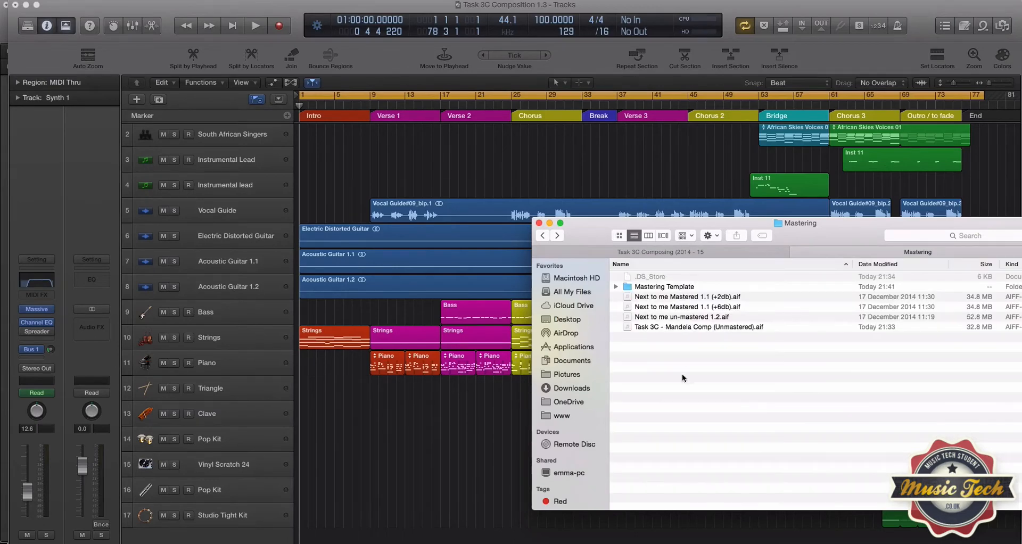
left_click(642, 328)
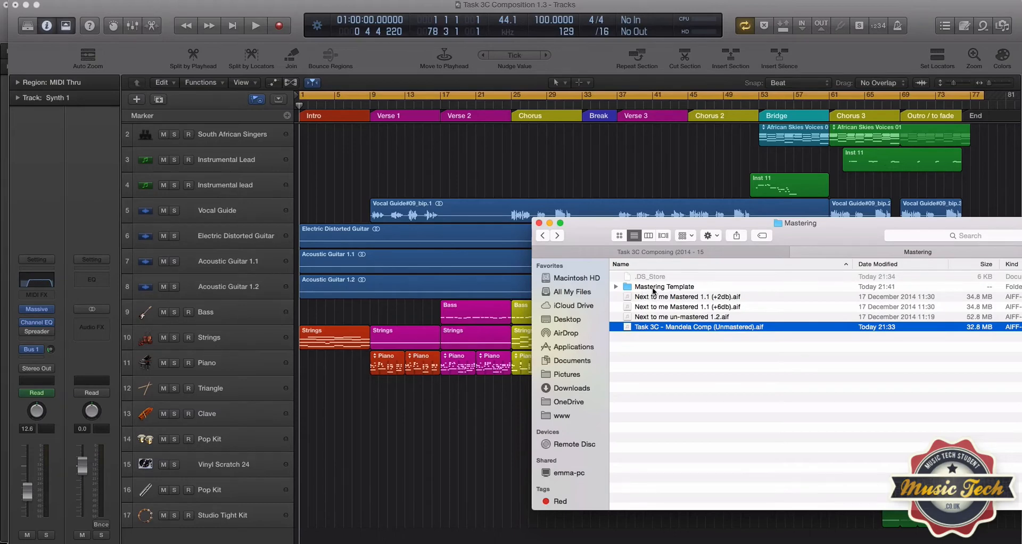
double_click(637, 288)
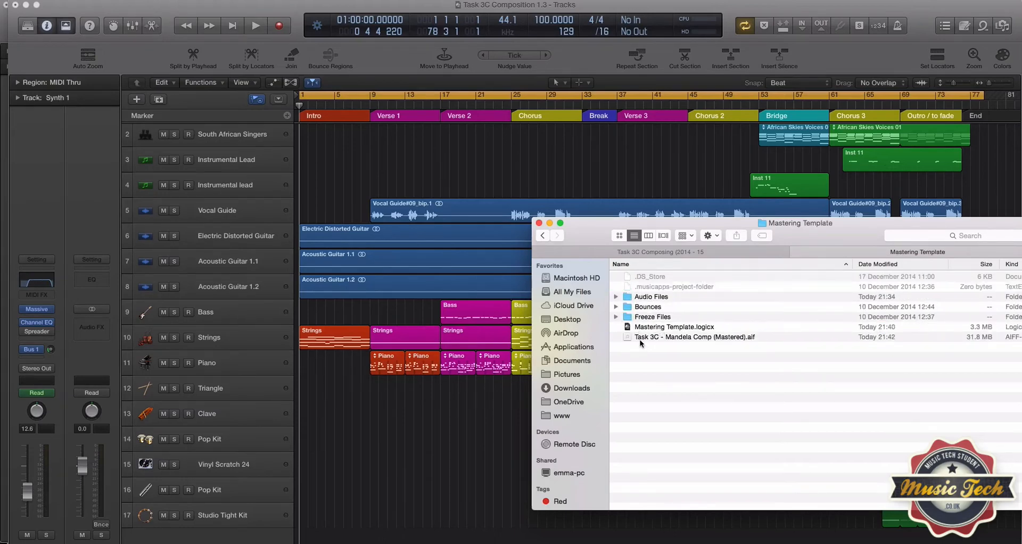
left_click(542, 236)
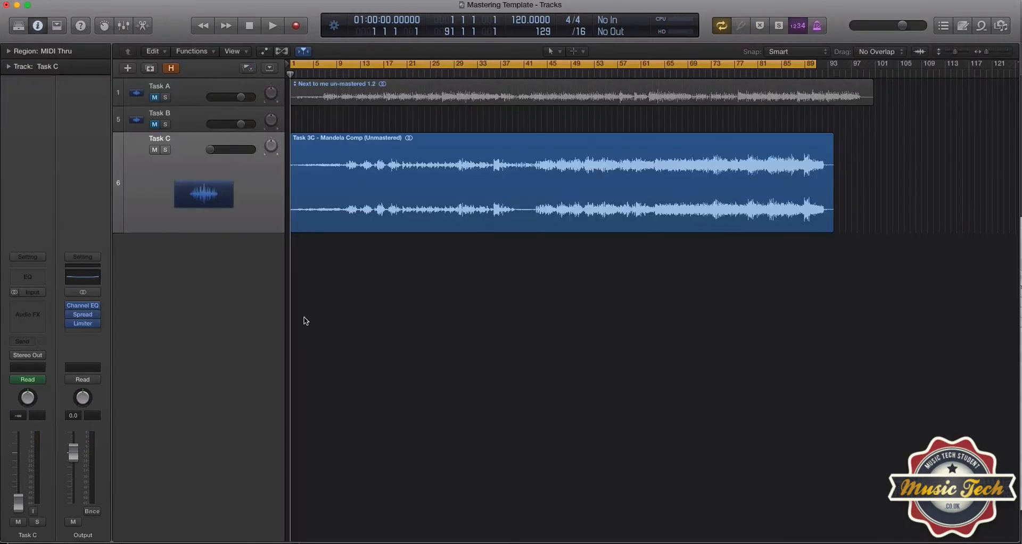
- In the Mastering Template project, select the Task C track and place the playhead at bar 82
left_click(175, 95)
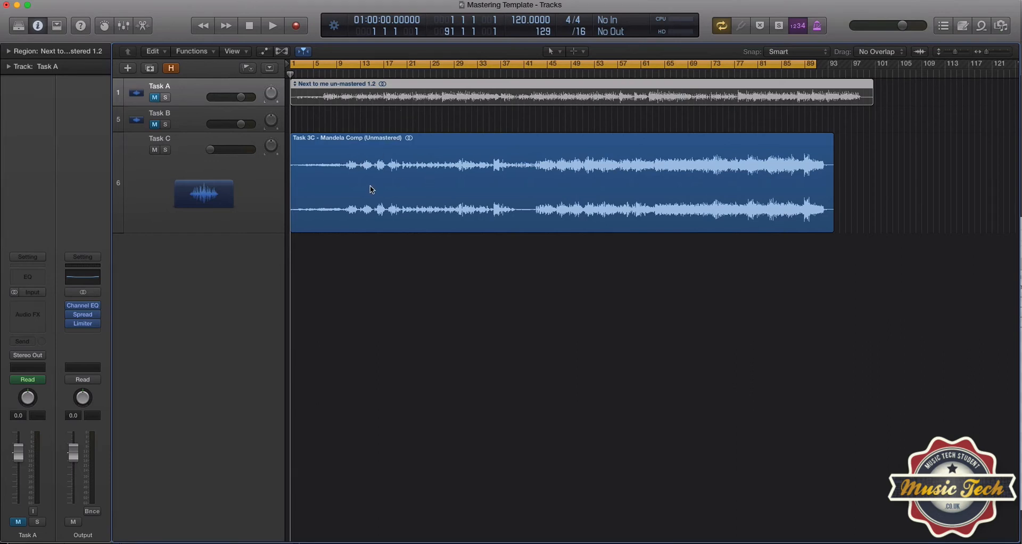
left_click(270, 222)
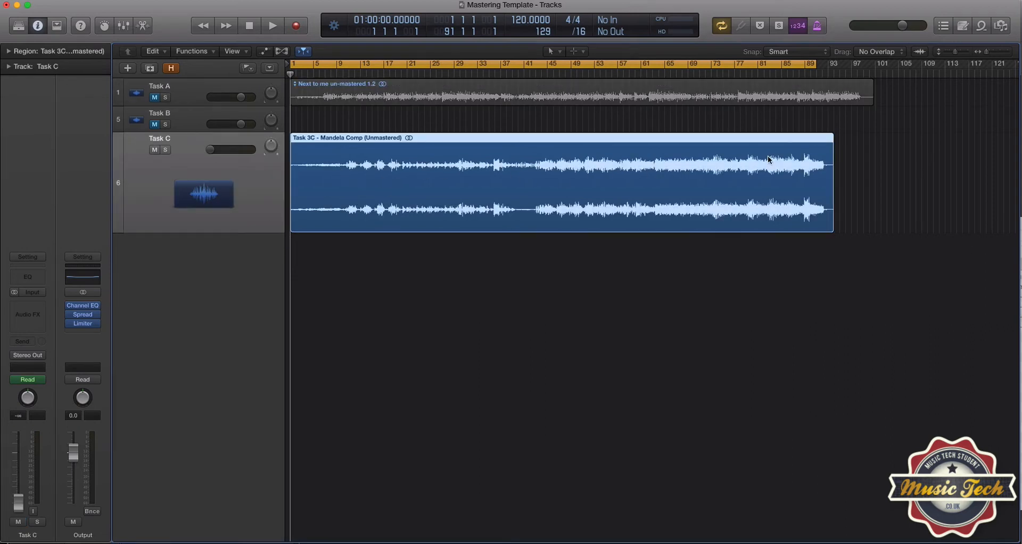
mouse_move(83, 311)
left_click(744, 74)
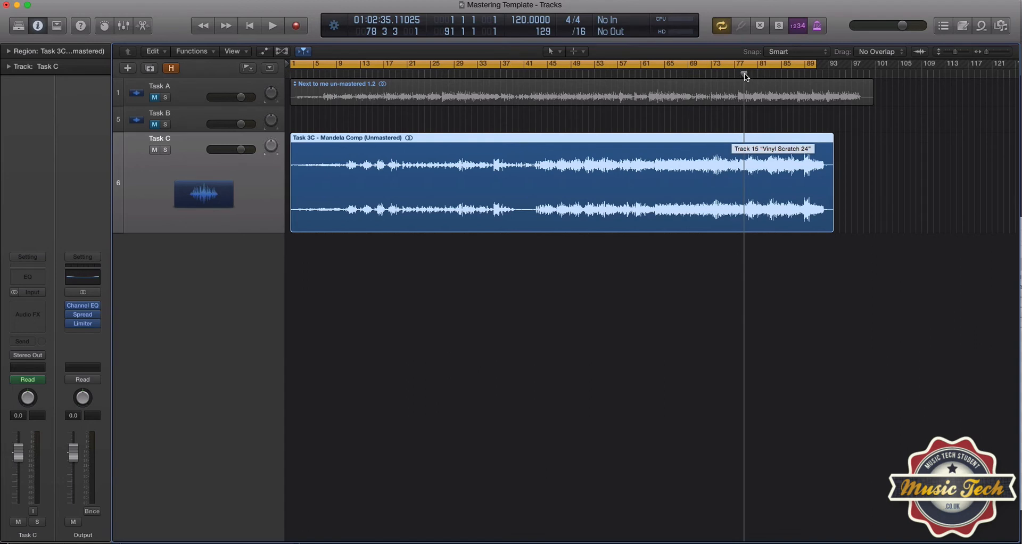
left_click_drag(744, 72, 765, 72)
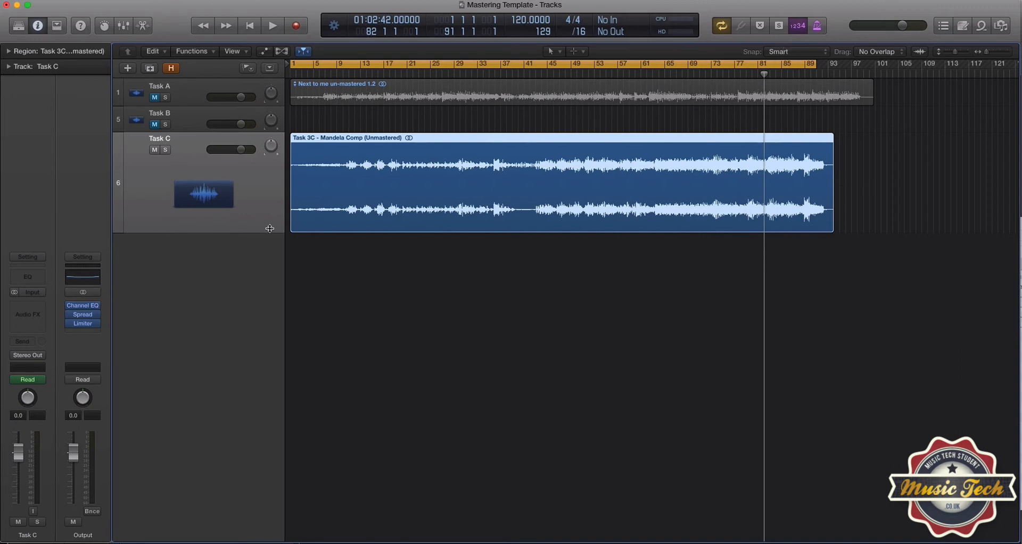
- Show track automation, turn off cycle mode, and place the playhead just before Task C's volume fade-out, at bar 88 beat 2
key("a")
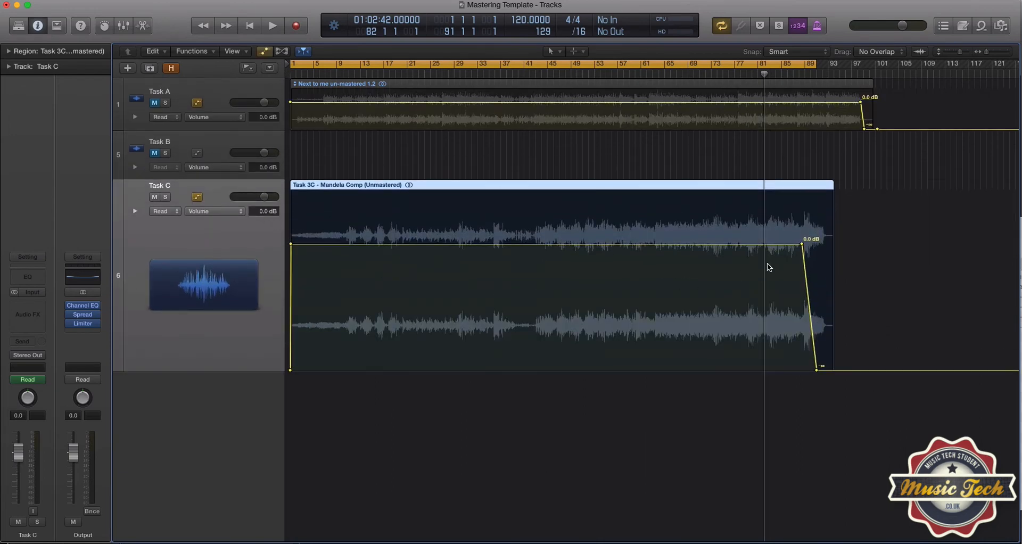
left_click_drag(763, 75, 798, 74)
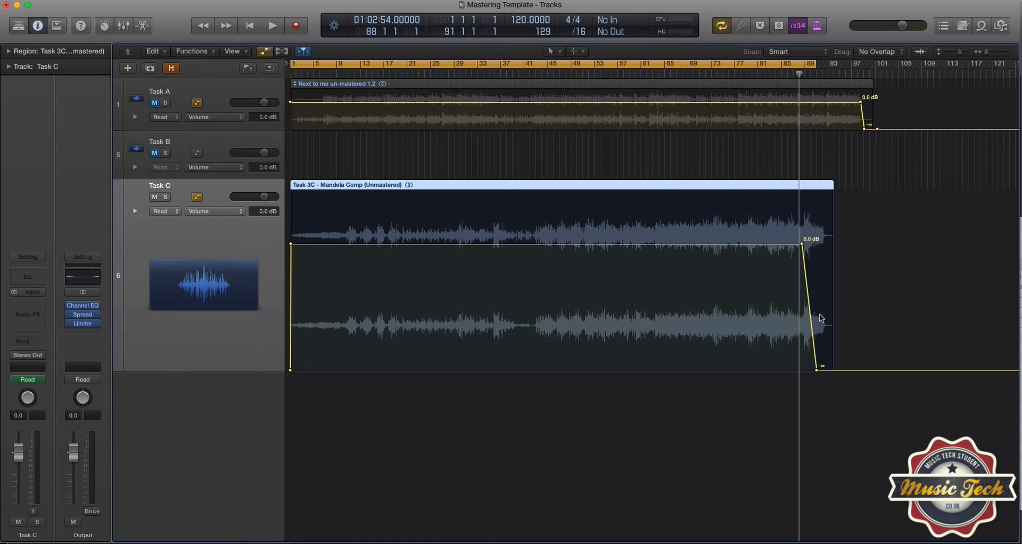
left_click_drag(986, 52, 988, 51)
left_click(764, 64)
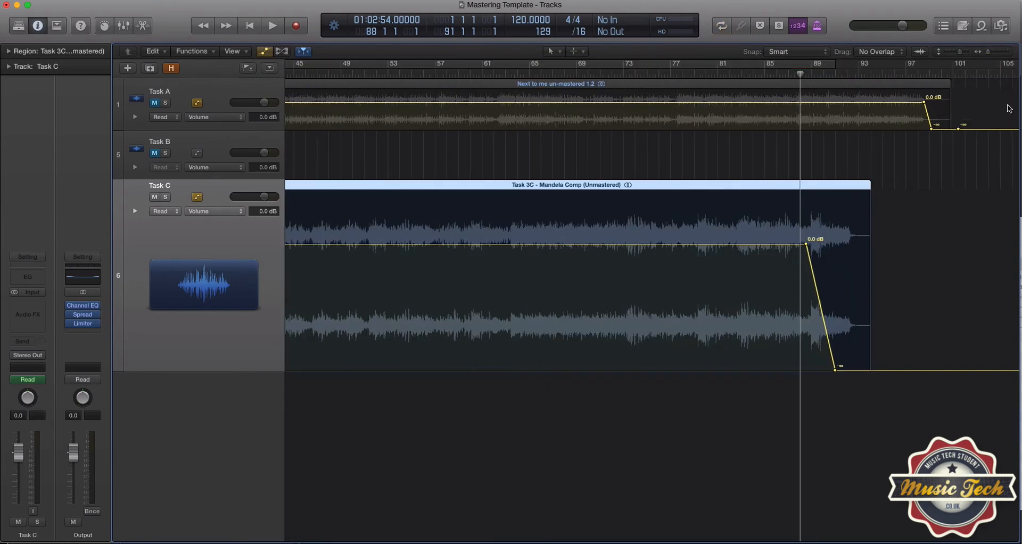
left_click_drag(990, 52, 991, 51)
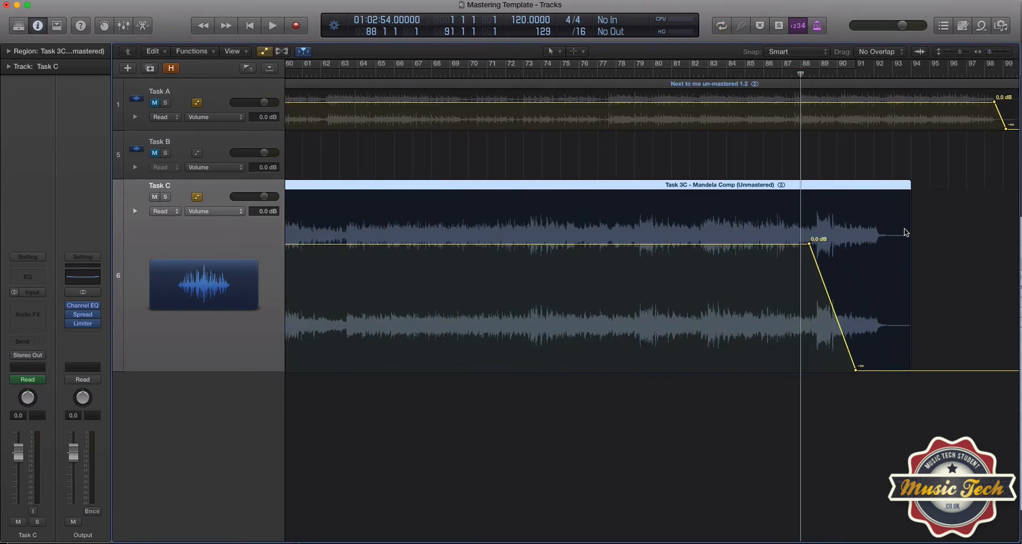
left_click_drag(801, 74, 805, 74)
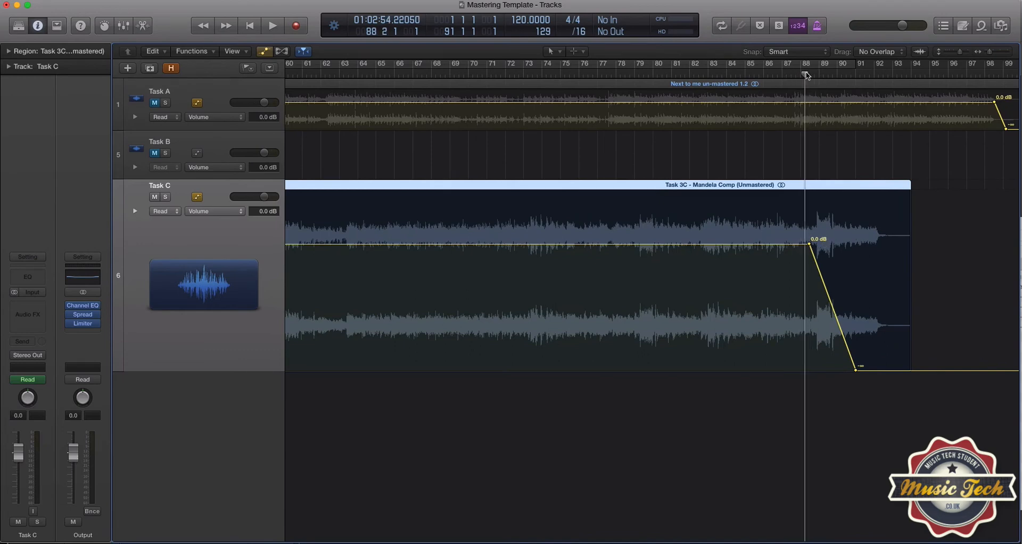
- Play Task C's fade-out twice from just before the volume starts to fall, stopping playback each time
key("space")
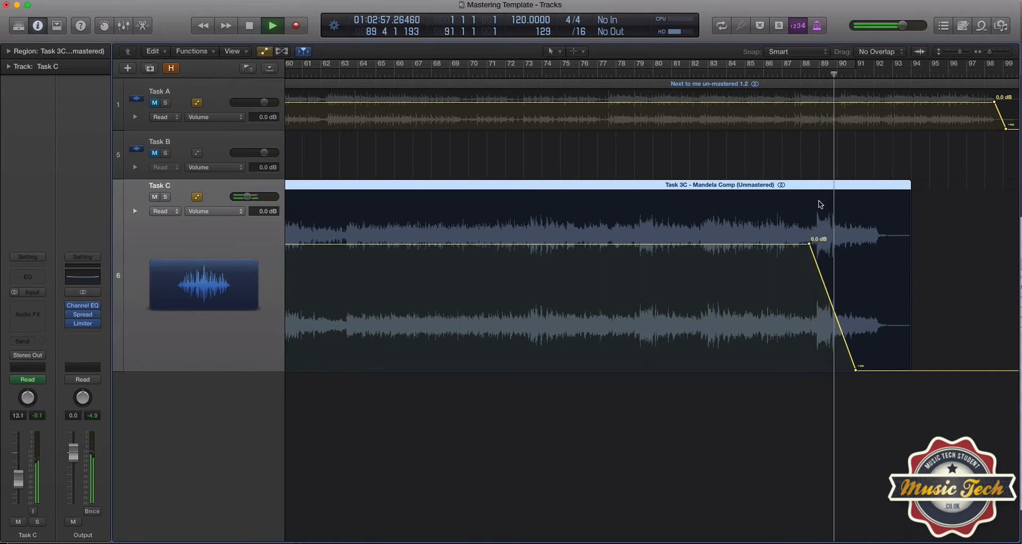
key("space")
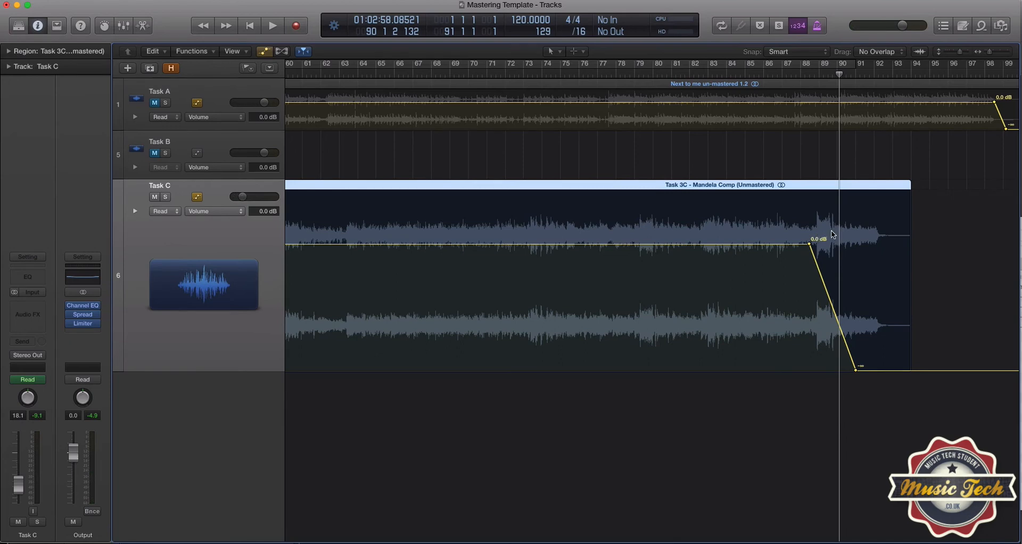
left_click(787, 77)
key("space")
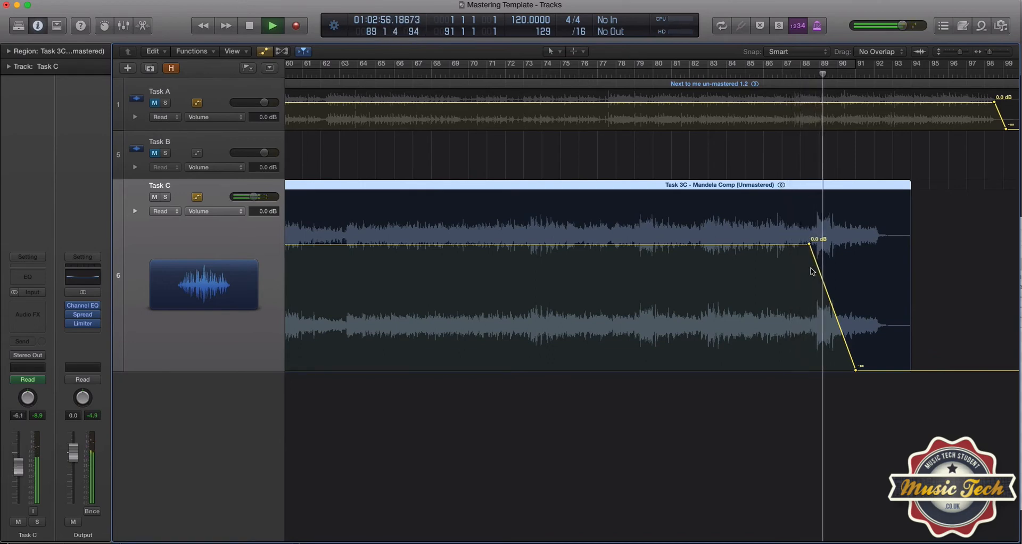
key("space")
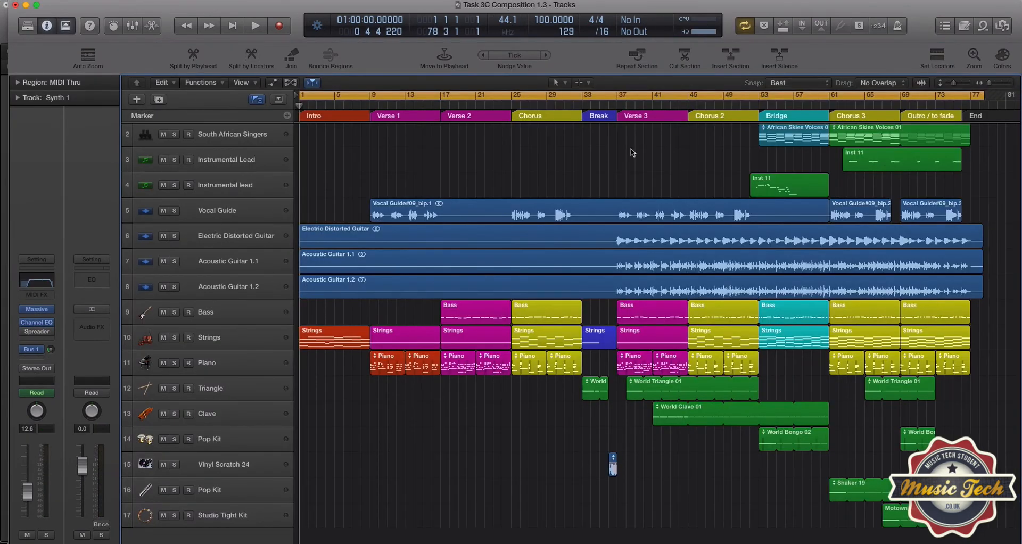
- Switch to the Task 3C Composition 1.3 project, turn off cycle mode, and play the Outro / to fade section from about bar 70
left_click(927, 106)
left_click(919, 105)
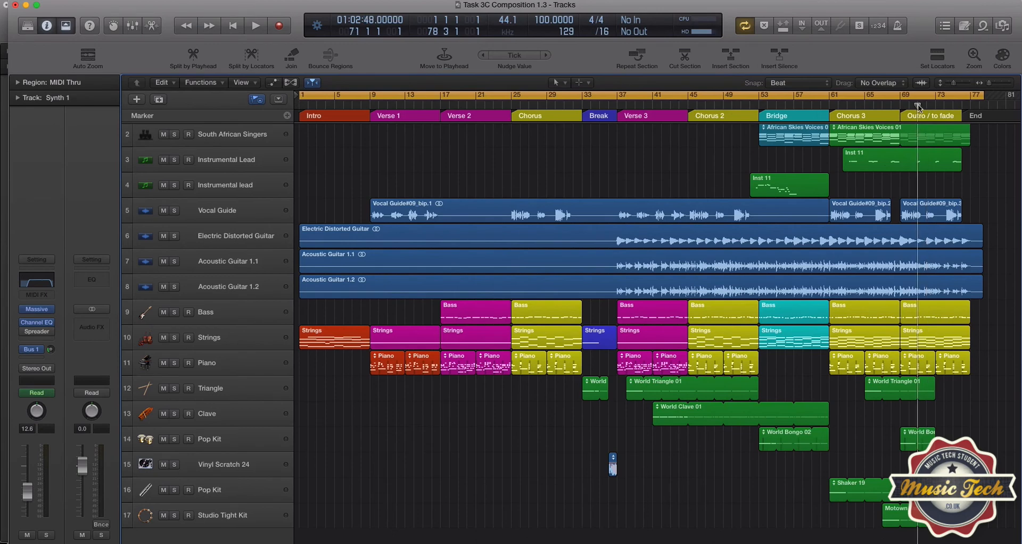
key("space")
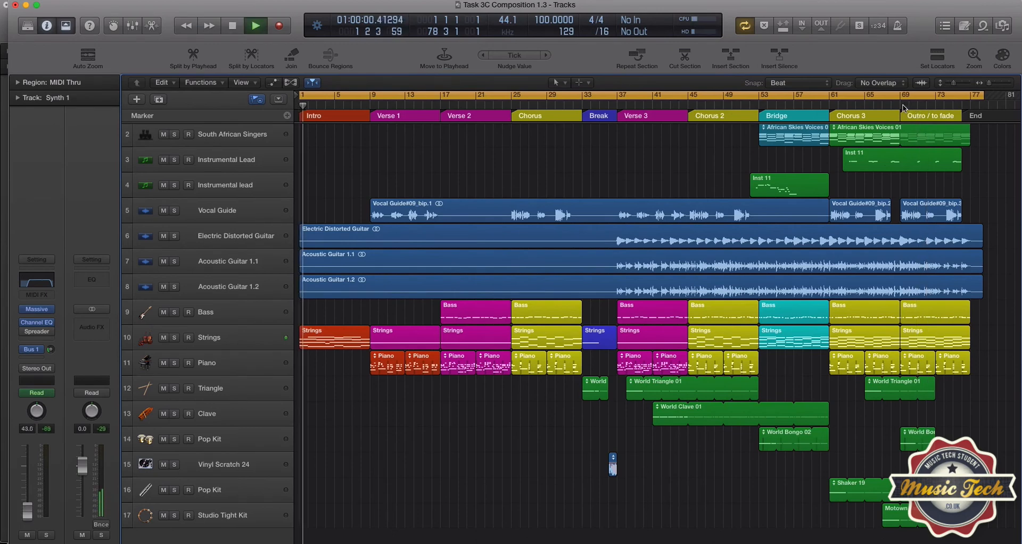
left_click(903, 103)
key("c")
scroll(917, 222, "down", 1)
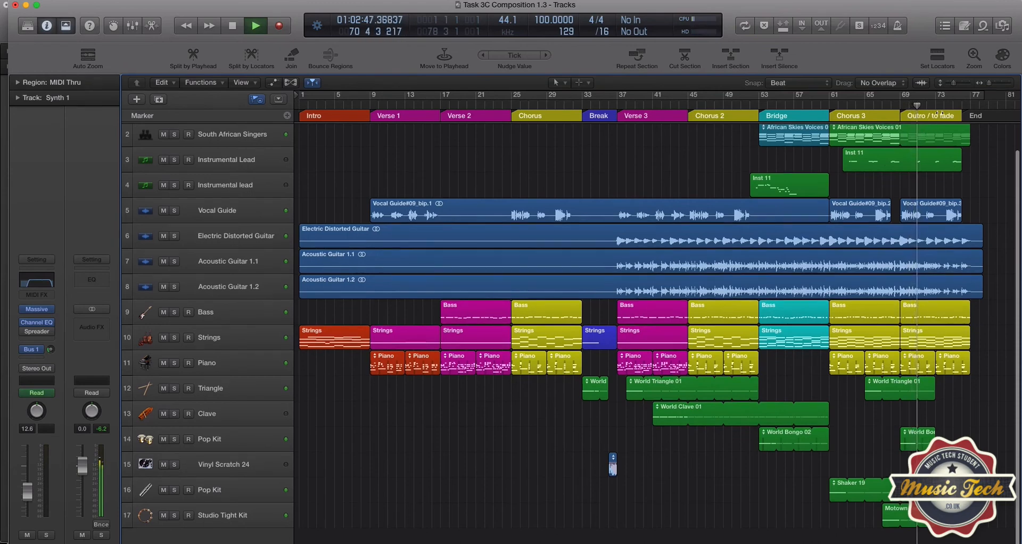
scroll(925, 222, "up", 1)
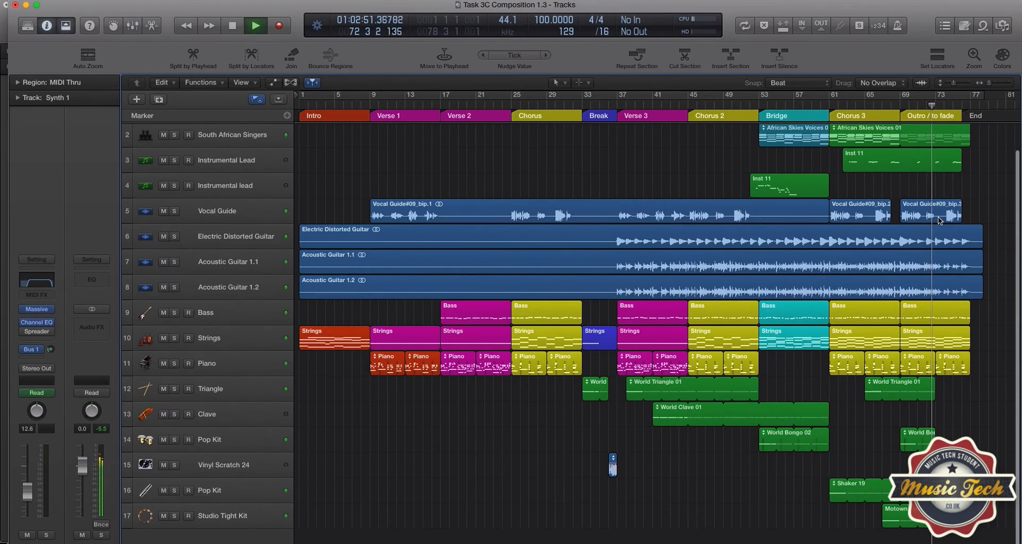
key("space")
- Trim the end of the last Vocal Guide region to about bar 74 and play the outro to check it
left_click_drag(960, 213, 941, 213)
key("space")
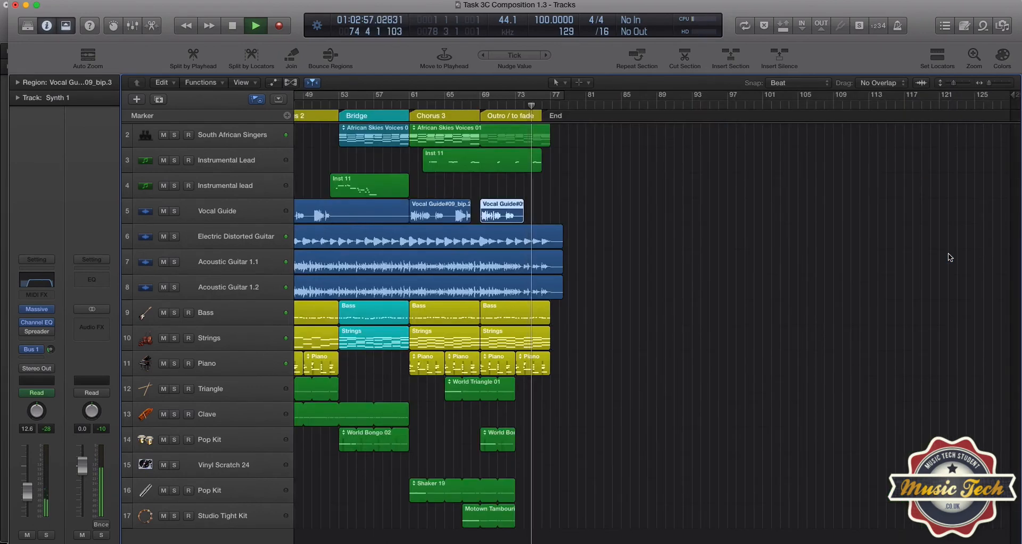
key("space")
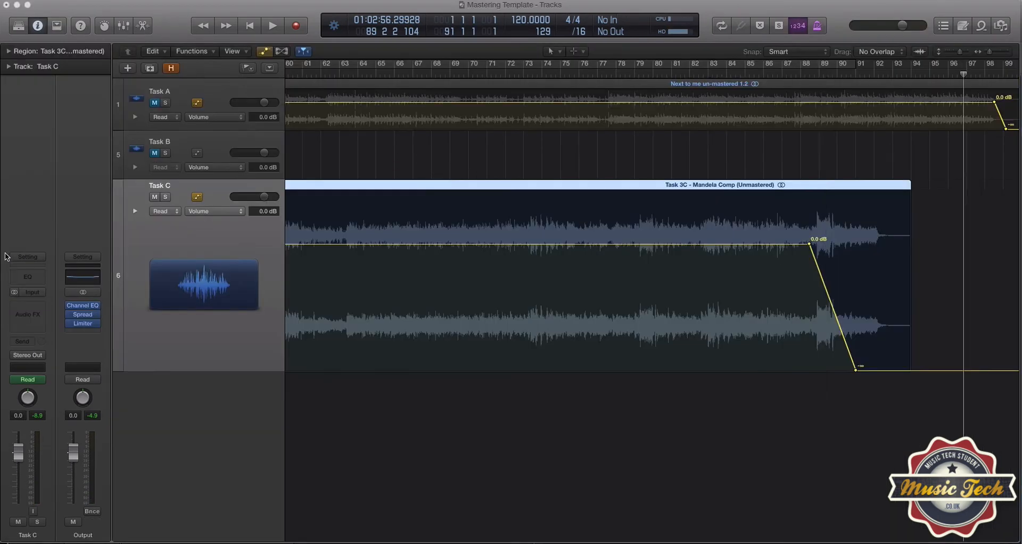
- In the Mastering Template project, turn cycle mode back on and place the playhead at bar 91, where Task C's fade ends
key("y")
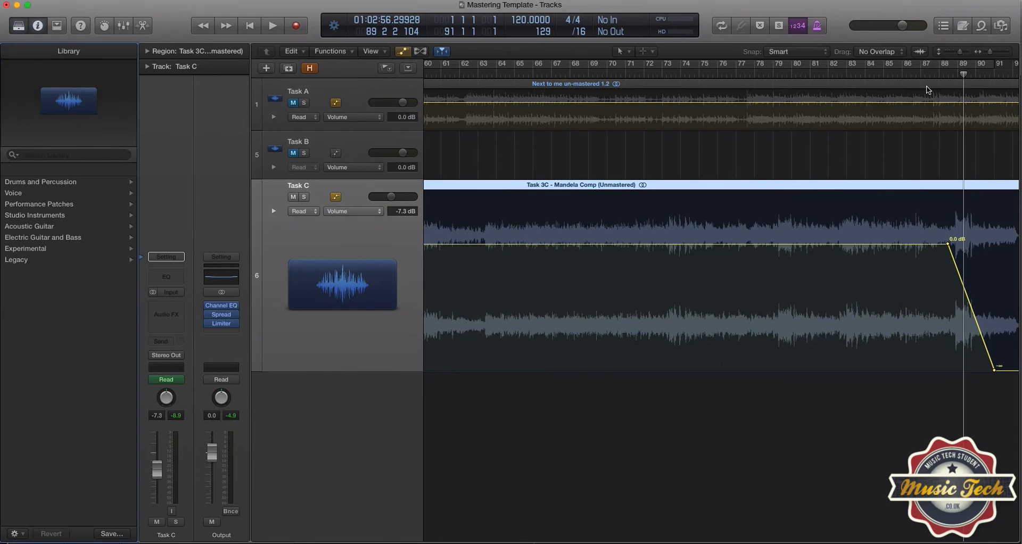
left_click_drag(993, 57, 986, 57)
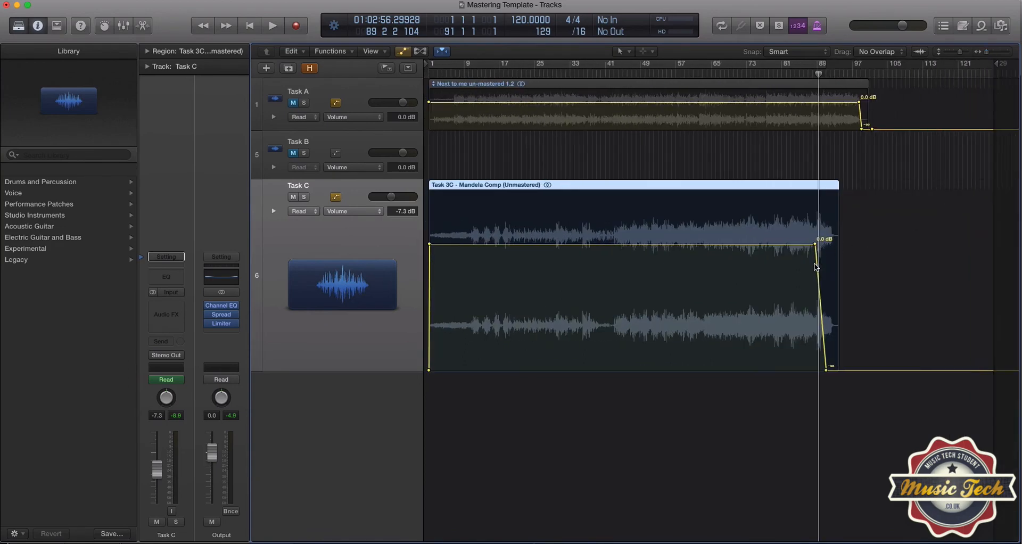
left_click(607, 64)
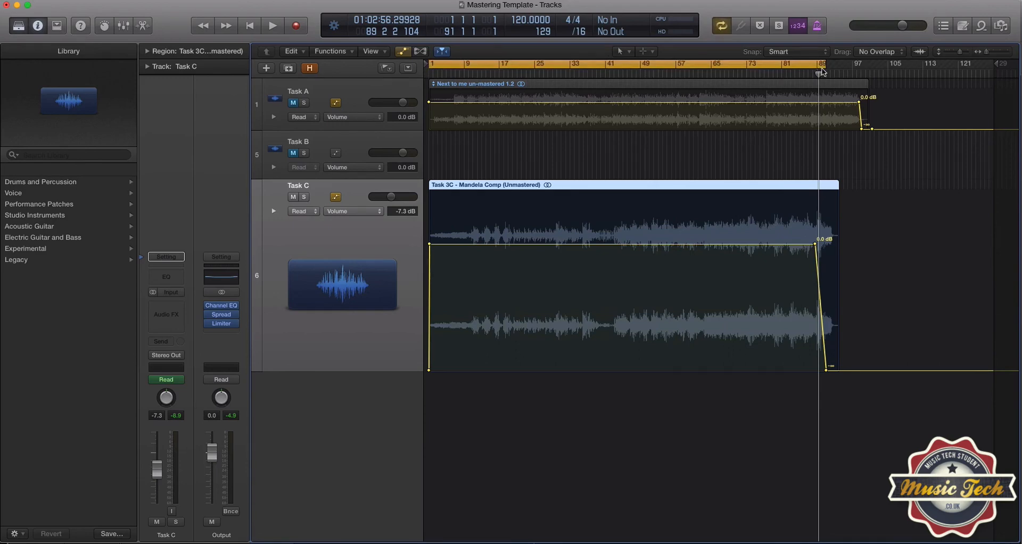
left_click_drag(820, 76, 826, 75)
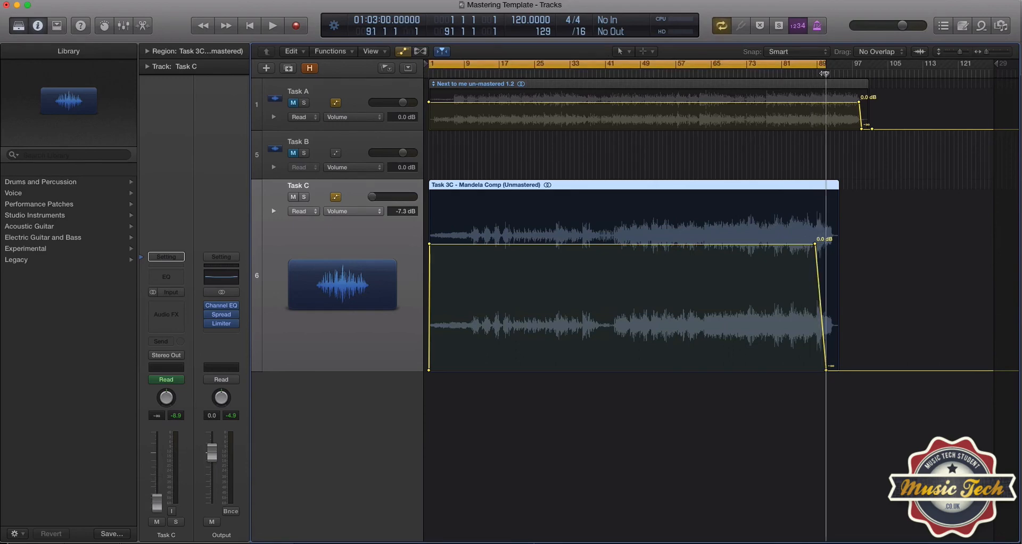
left_click_drag(986, 52, 991, 52)
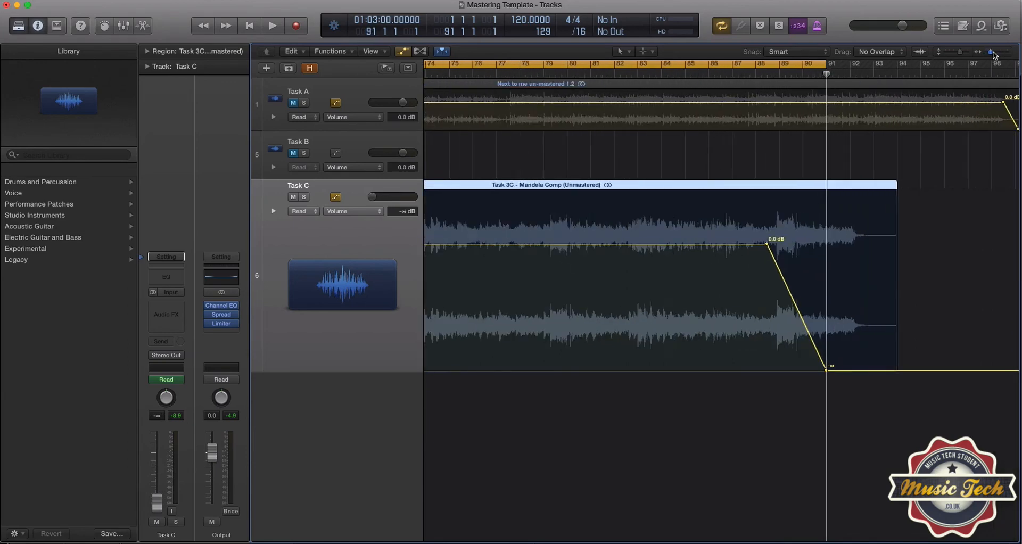